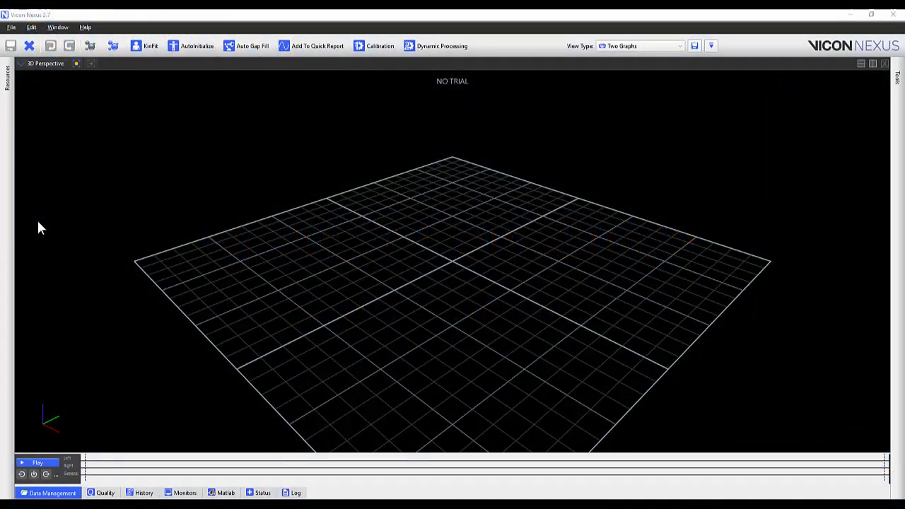
Open the Help menu to review the help options available in Nexus 2.7.
left_click(86, 28)
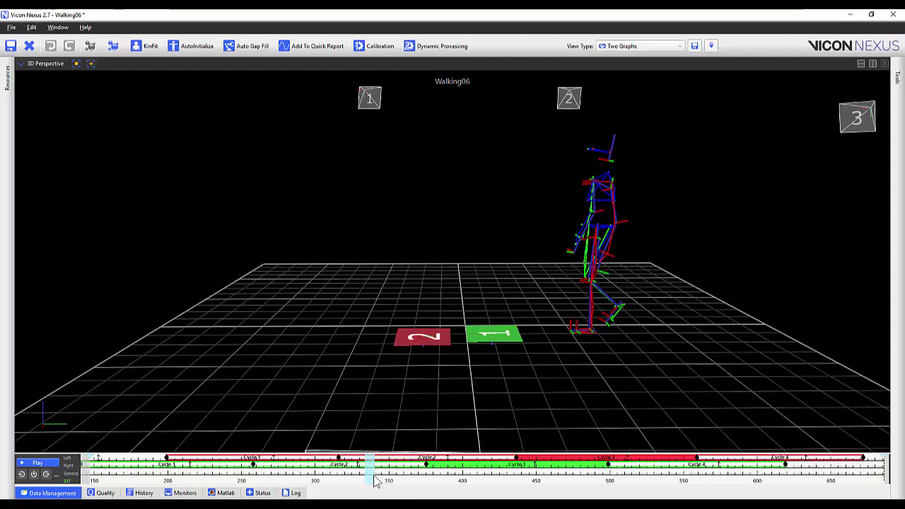
Scrub the Walking06 time cursor forward until the skeleton walks past force plates 1 and 2.
left_click_drag(370, 475, 745, 479)
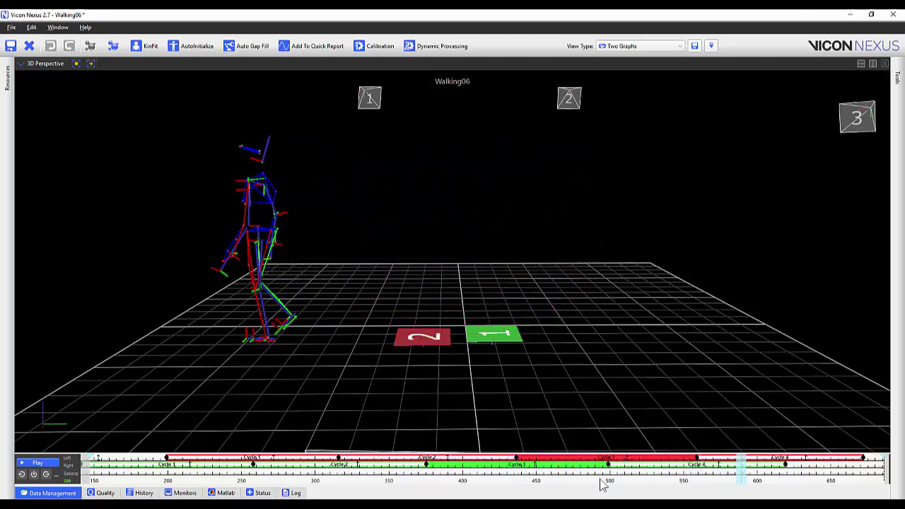
Turn Show Gait Cycle Frame Count on, then off again so cycles show their names.
right_click(393, 481)
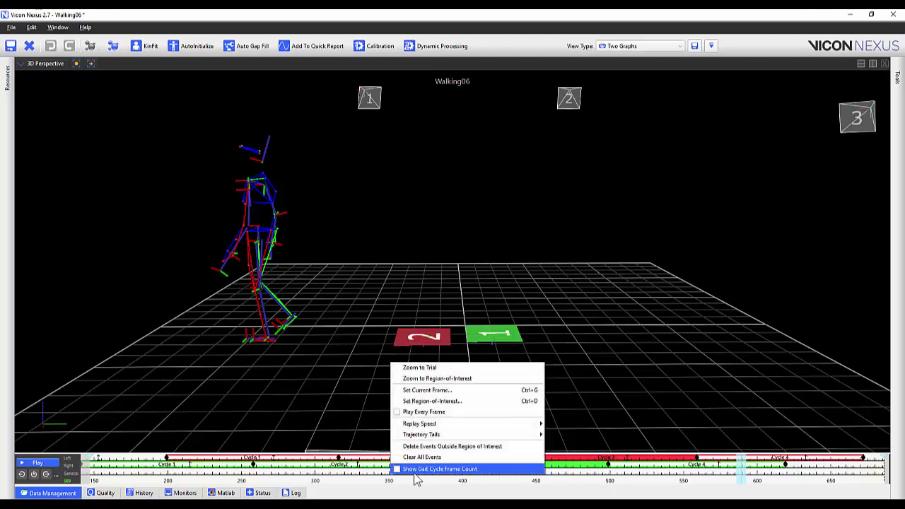
left_click(417, 471)
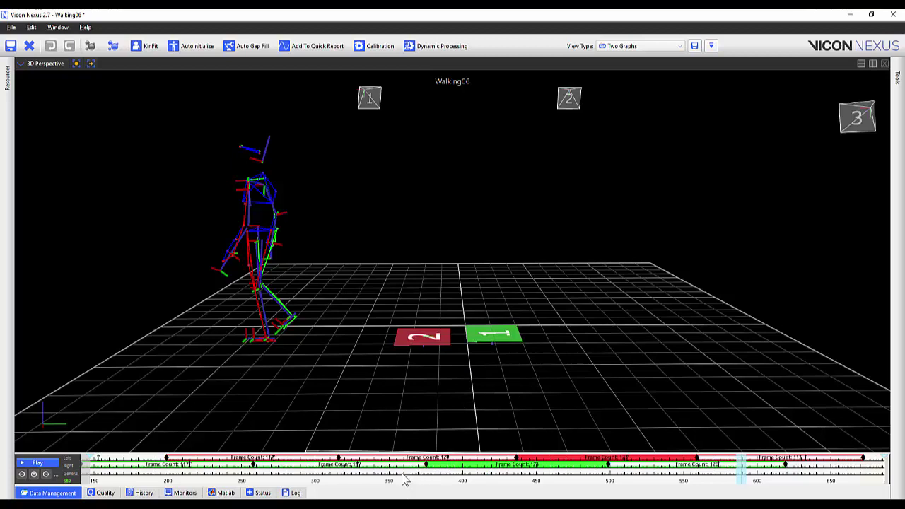
right_click(404, 476)
left_click(417, 471)
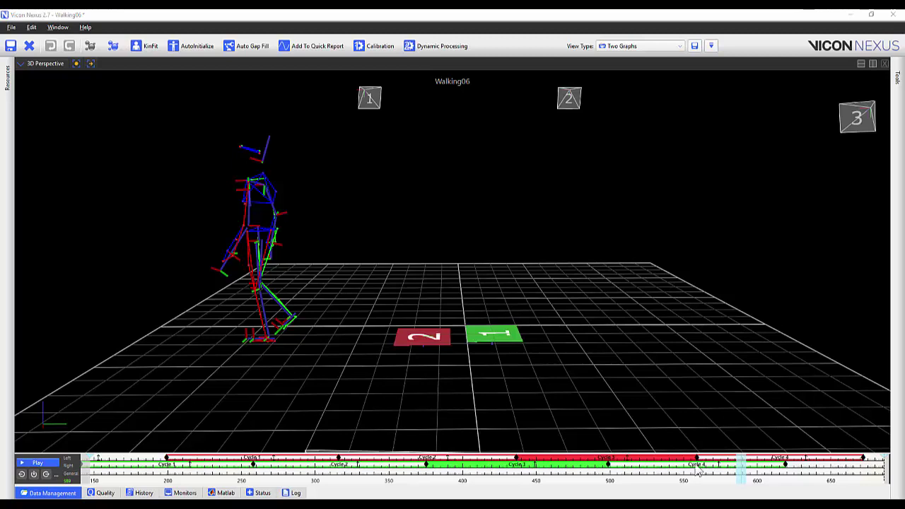
In the Time Bar options, toggle Cycles Visible off and on, keeping Foot Strike as start event.
left_click(58, 23)
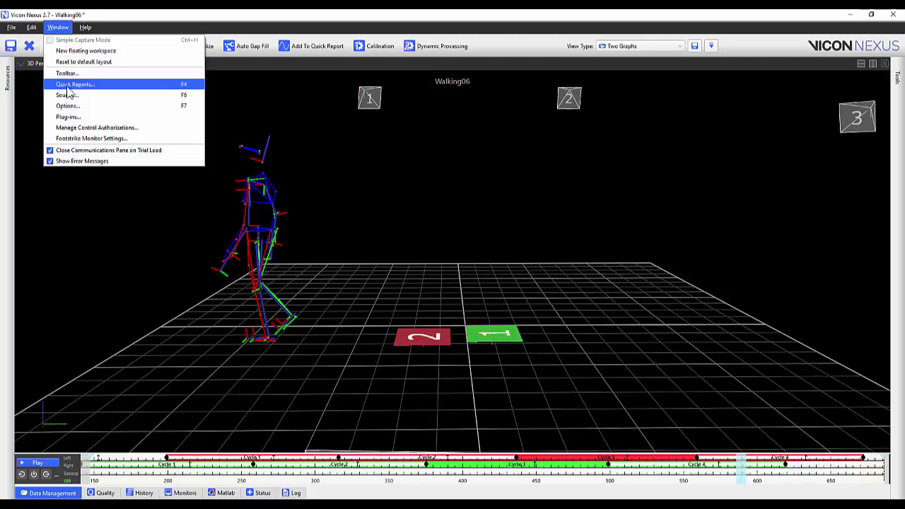
left_click(63, 106)
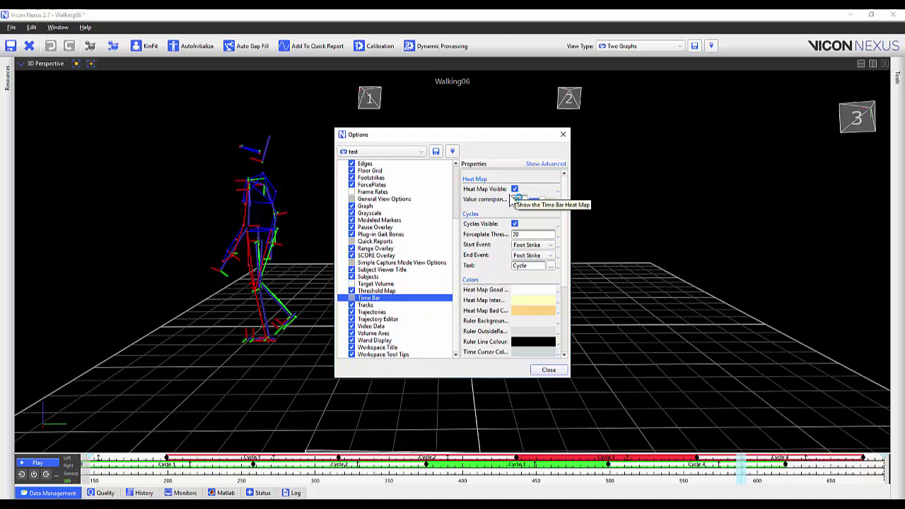
left_click(516, 224)
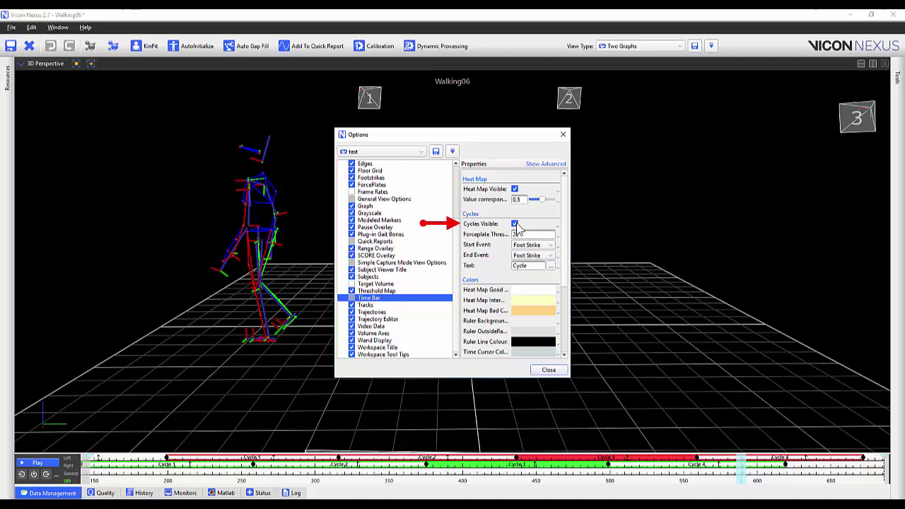
left_click(516, 224)
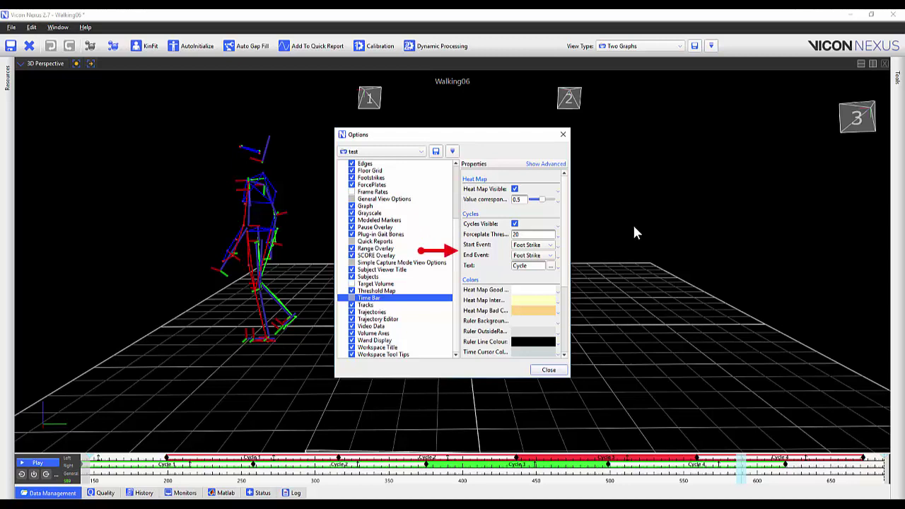
left_click(539, 246)
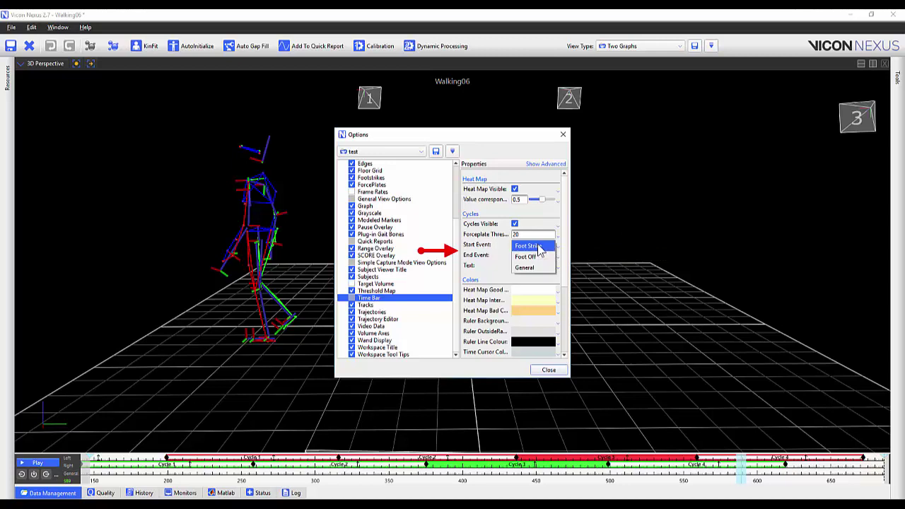
left_click(596, 247)
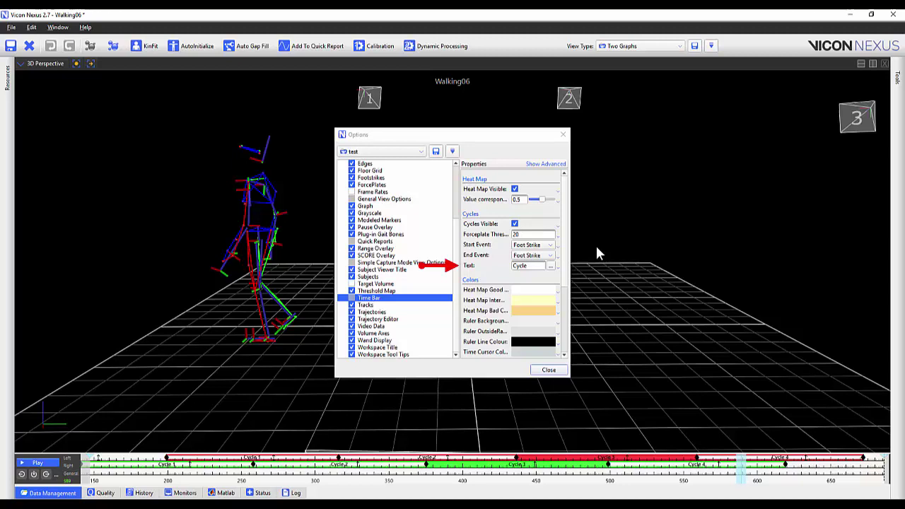
left_click_drag(566, 264, 566, 336)
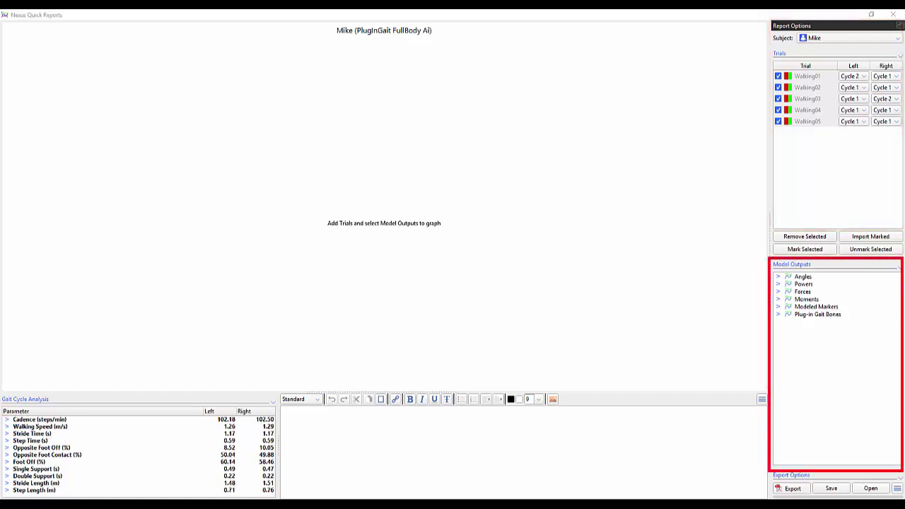
Expand Angles and tick HipAngles, KneeAngles and AnkleAngles to graph them for all trials.
left_click(778, 277)
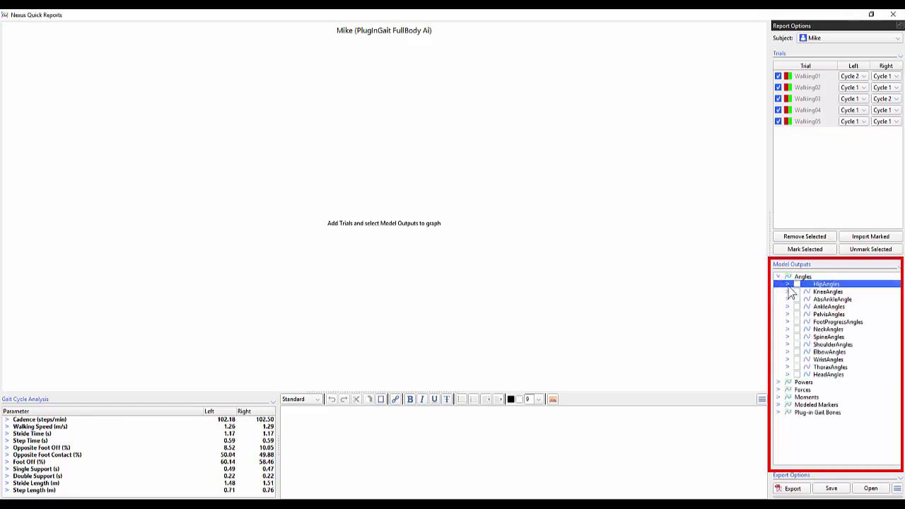
left_click(797, 284)
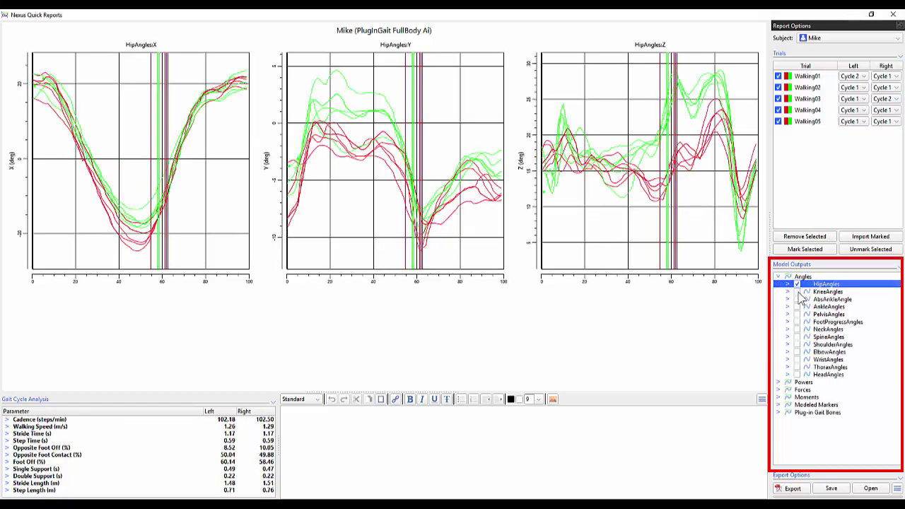
left_click(797, 291)
left_click(797, 306)
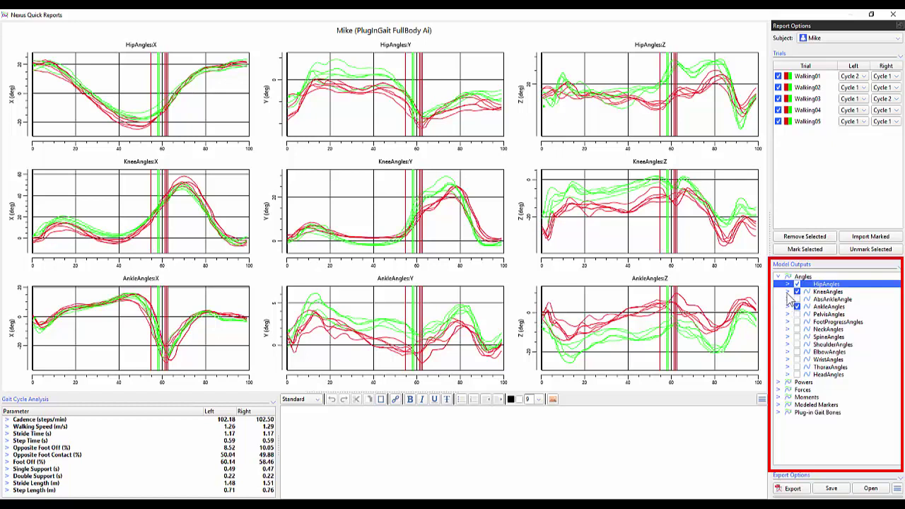
Remove the KneeAngles and AnkleAngles Y and Z graphs, then restore them.
left_click(788, 291)
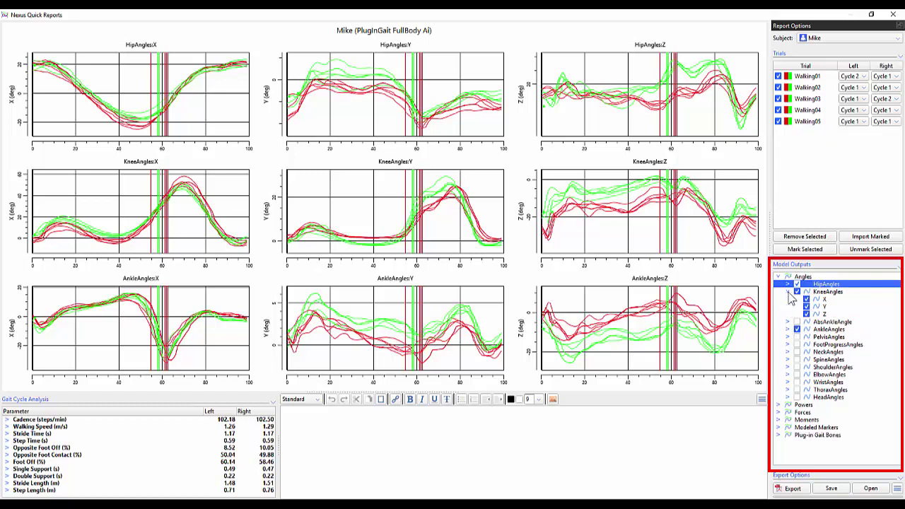
left_click(787, 331)
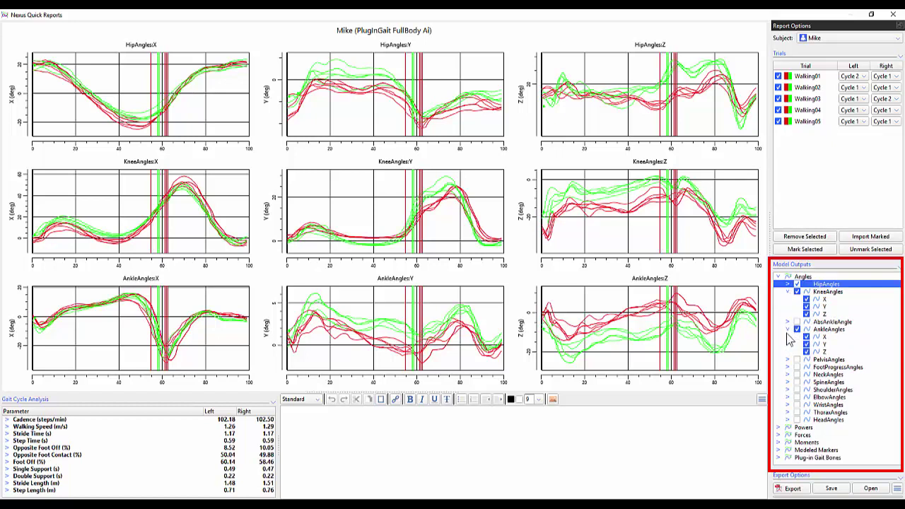
left_click(807, 352)
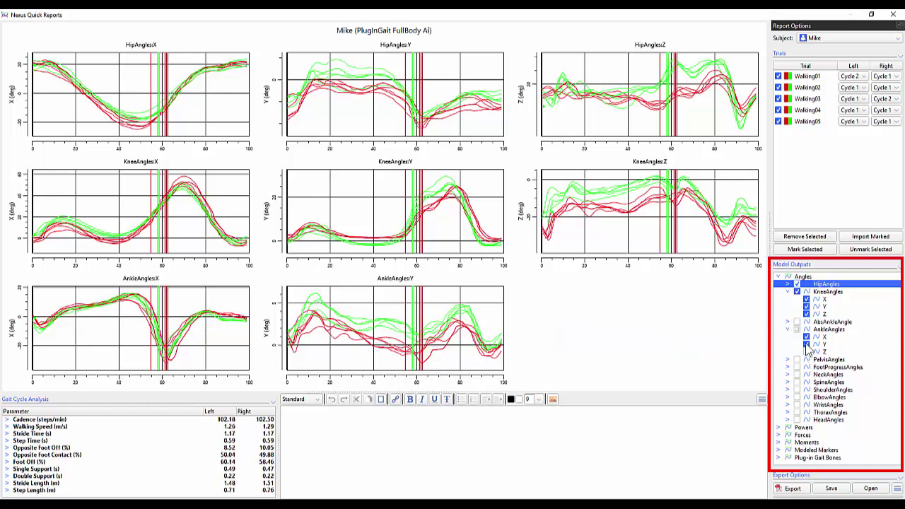
left_click(807, 344)
left_click(807, 314)
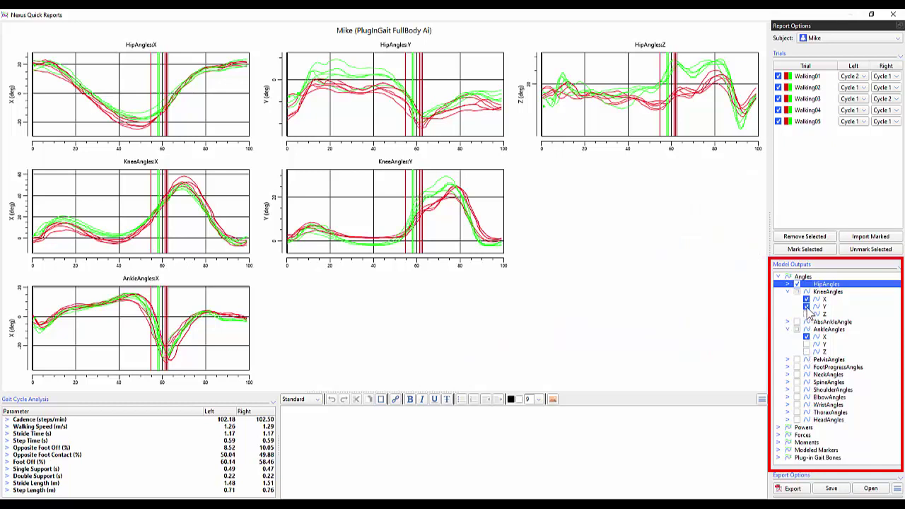
left_click(807, 306)
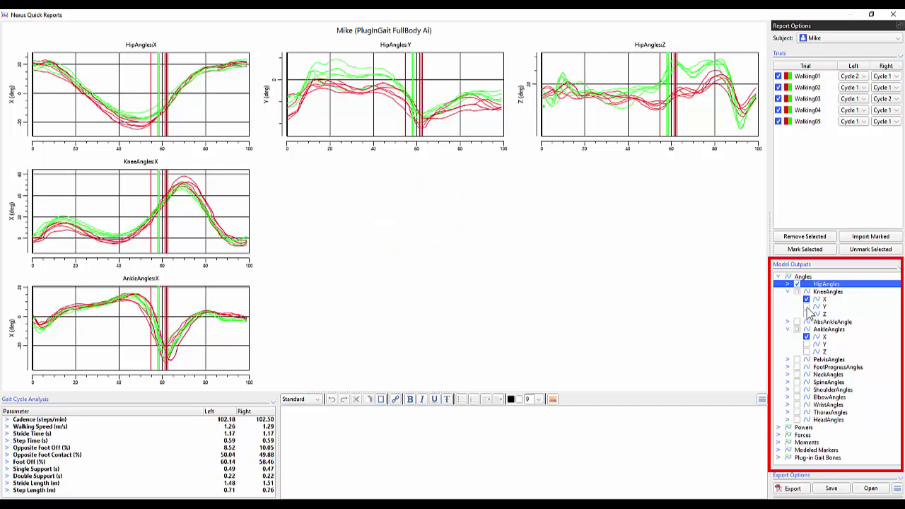
left_click(807, 307)
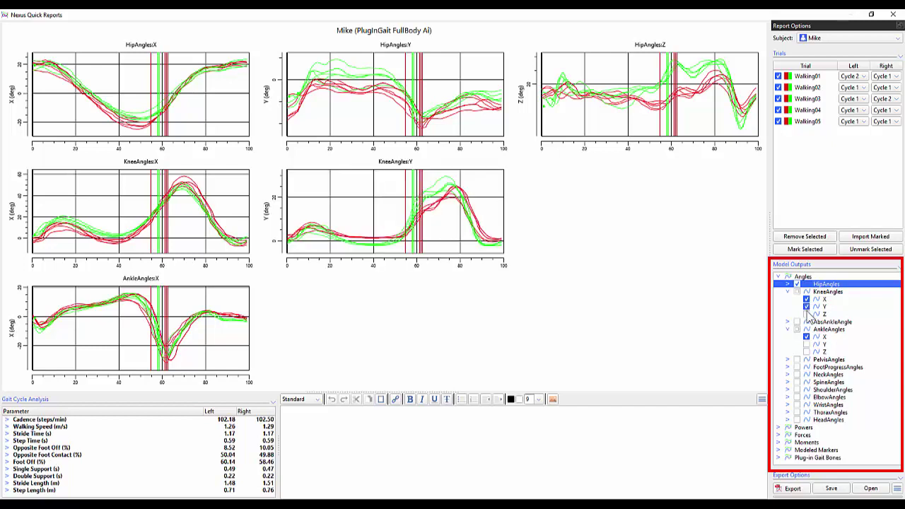
left_click(807, 314)
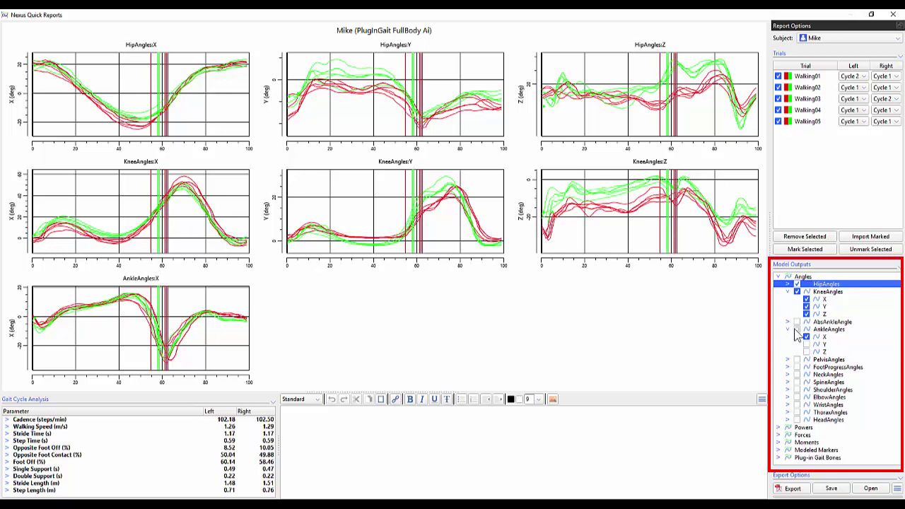
left_click(798, 329)
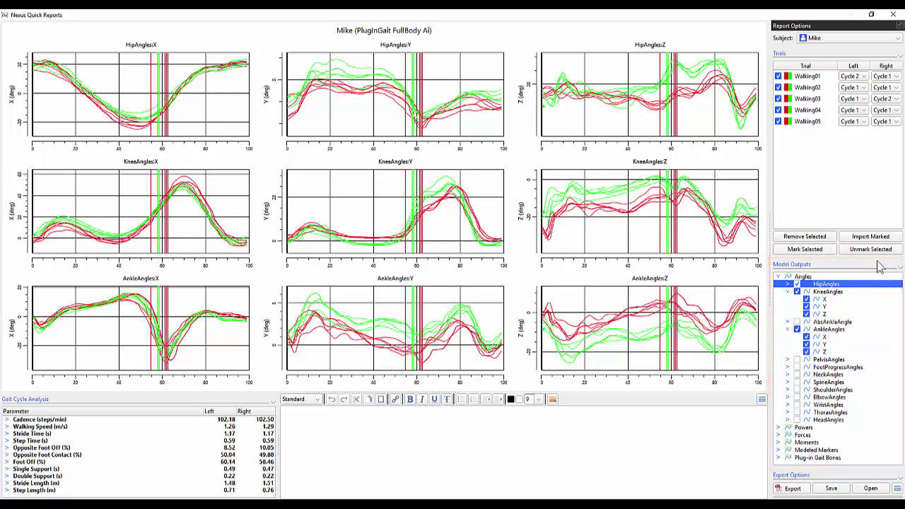
In Reorder Graphs, swap the Knee and Hip angle rows and drop KneeAngles:Z in the bin.
left_click(901, 268)
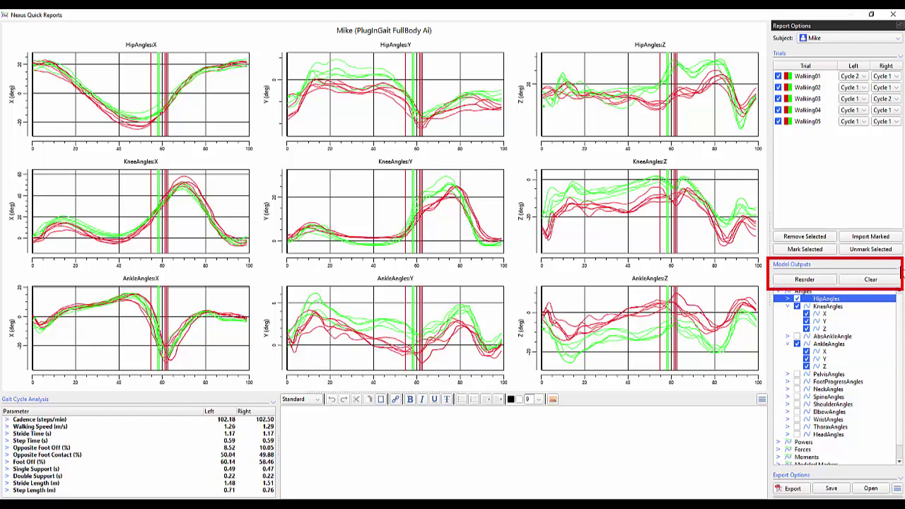
left_click(820, 281)
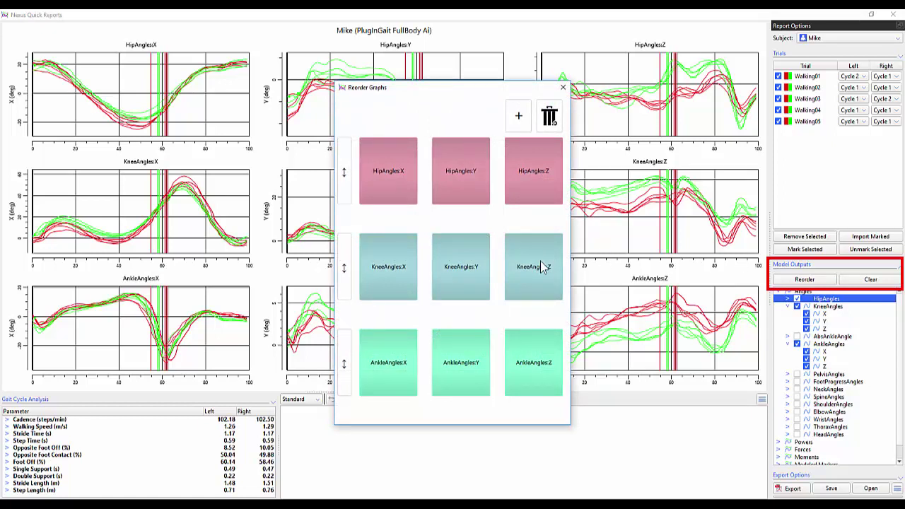
left_click_drag(541, 267, 541, 184)
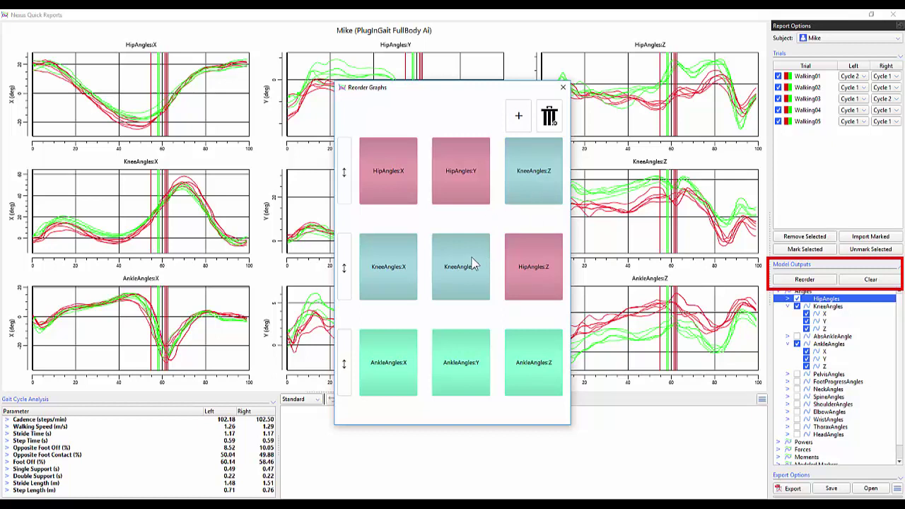
left_click_drag(474, 261, 468, 179)
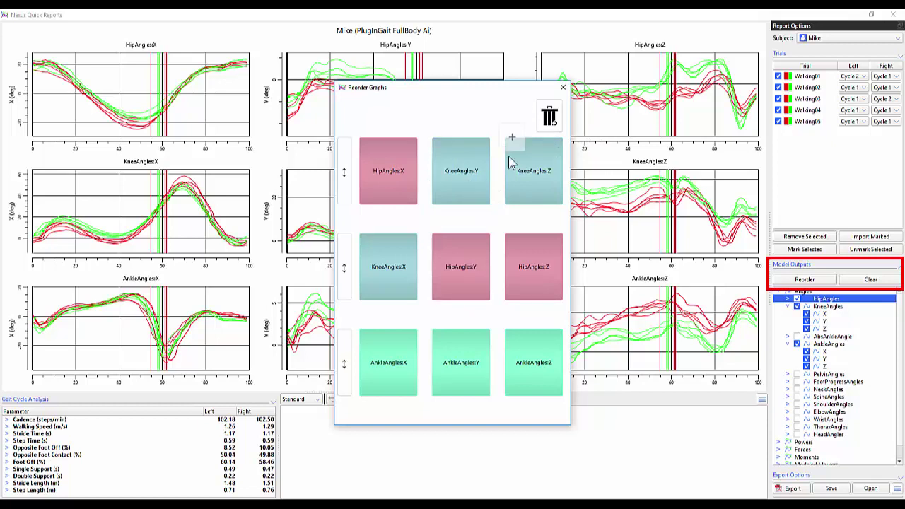
left_click_drag(508, 157, 503, 183)
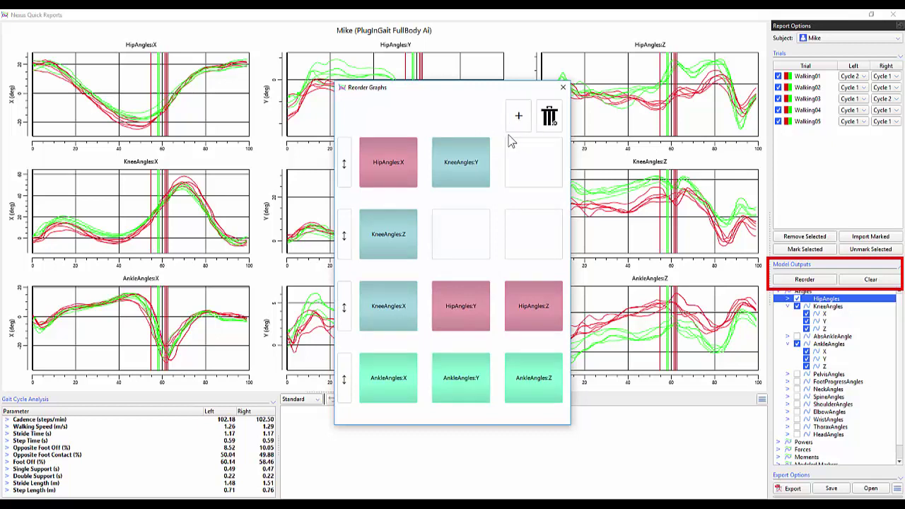
left_click_drag(394, 239, 554, 122)
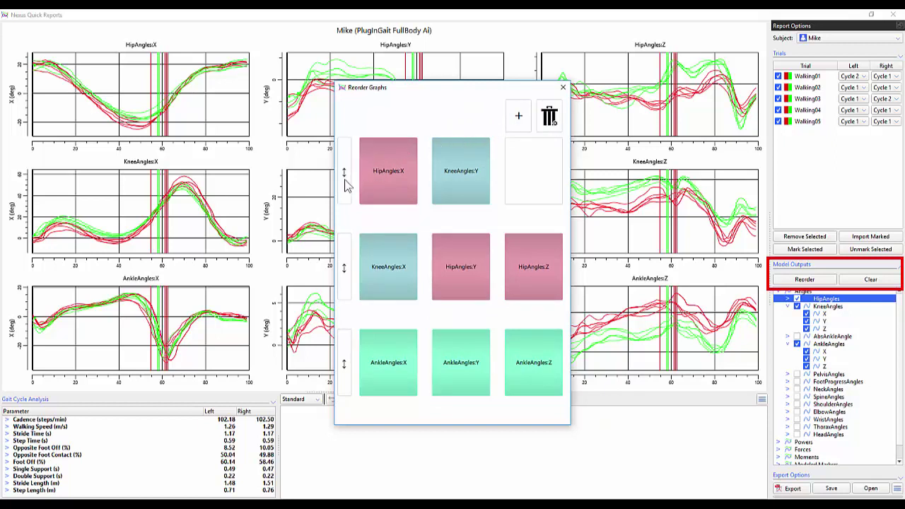
Move the AnkleAngles row up to second place, apply the order, then clear all graphs.
left_click_drag(346, 185, 345, 288)
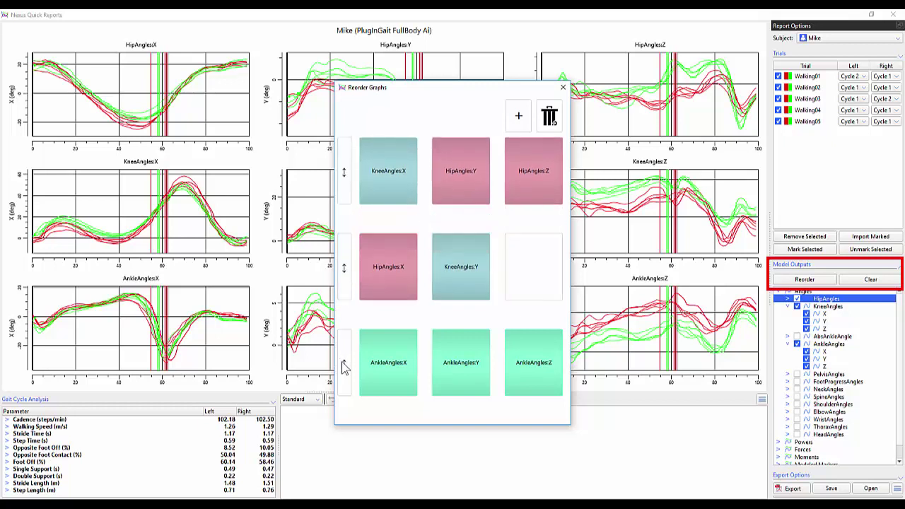
left_click_drag(344, 361, 342, 274)
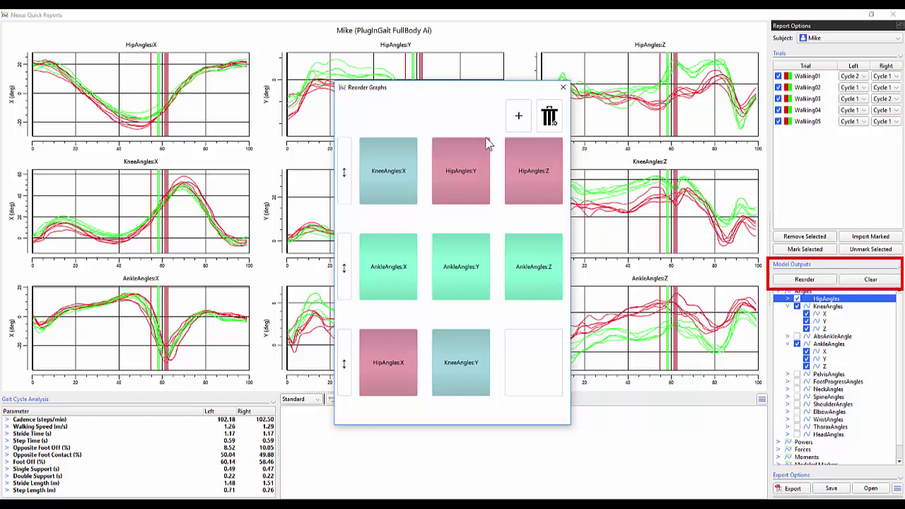
left_click(563, 87)
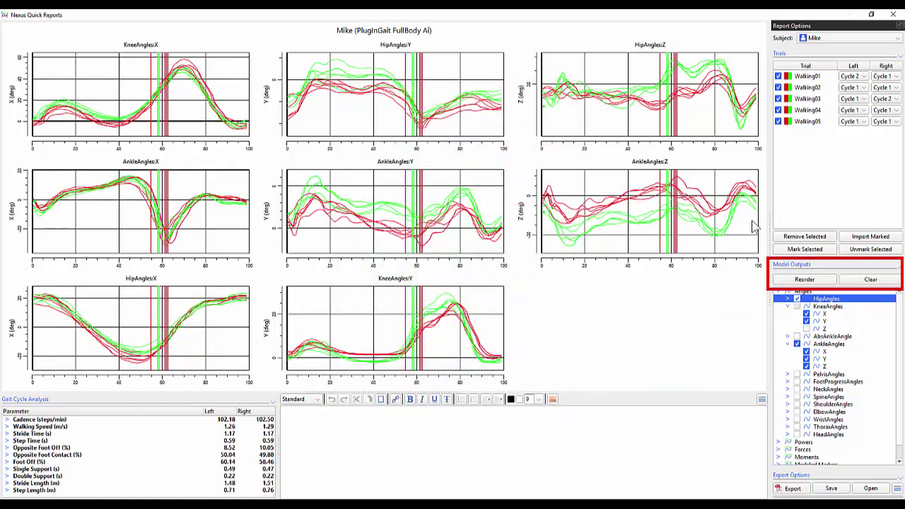
left_click(871, 280)
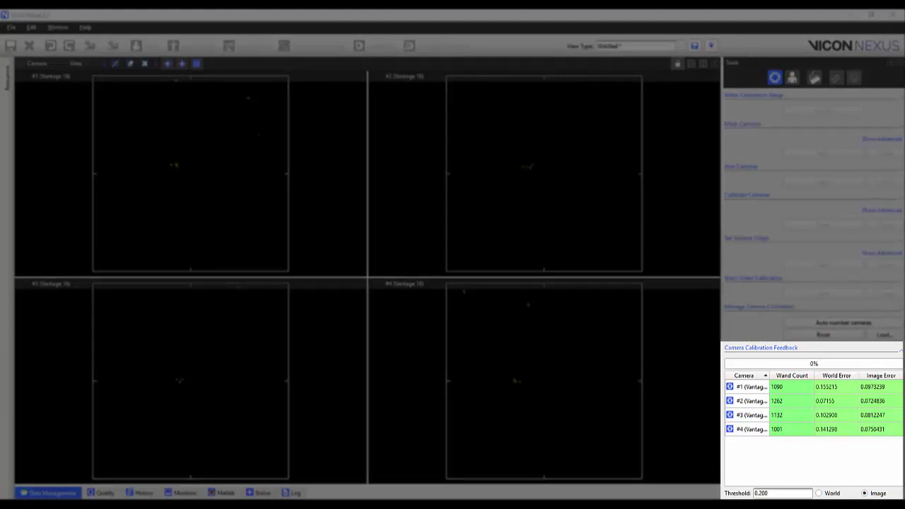
right_click(749, 388)
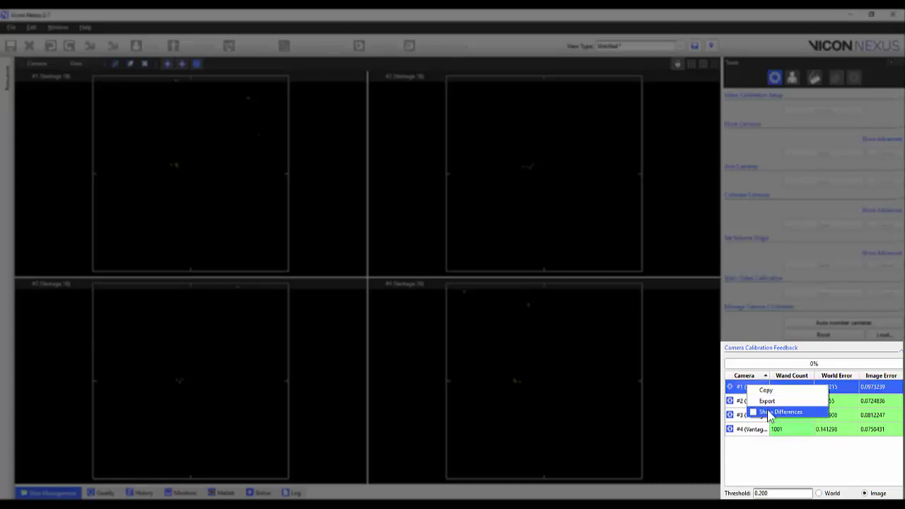
left_click(768, 412)
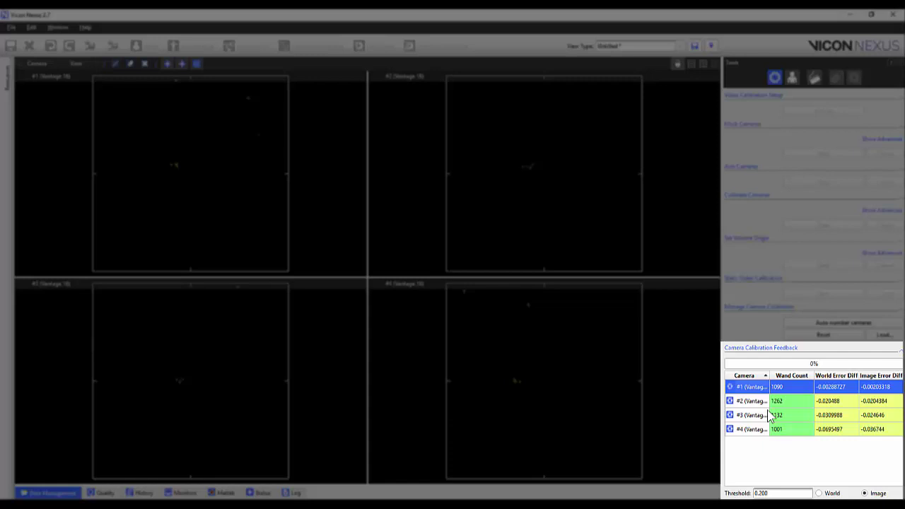
right_click(769, 416)
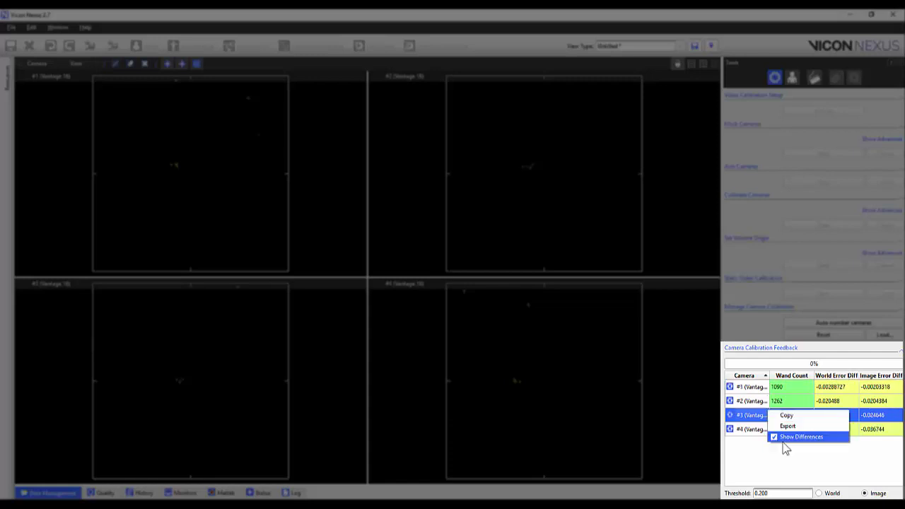
left_click(784, 438)
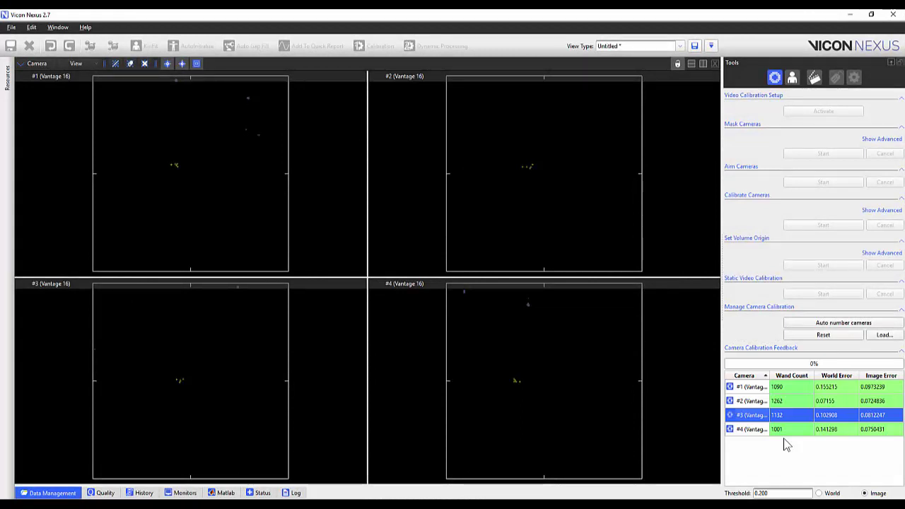
right_click(751, 401)
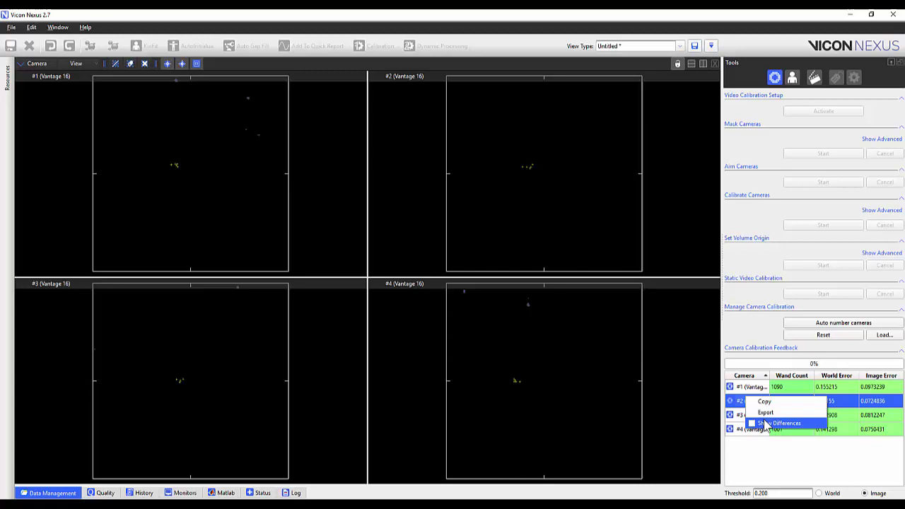
left_click(766, 413)
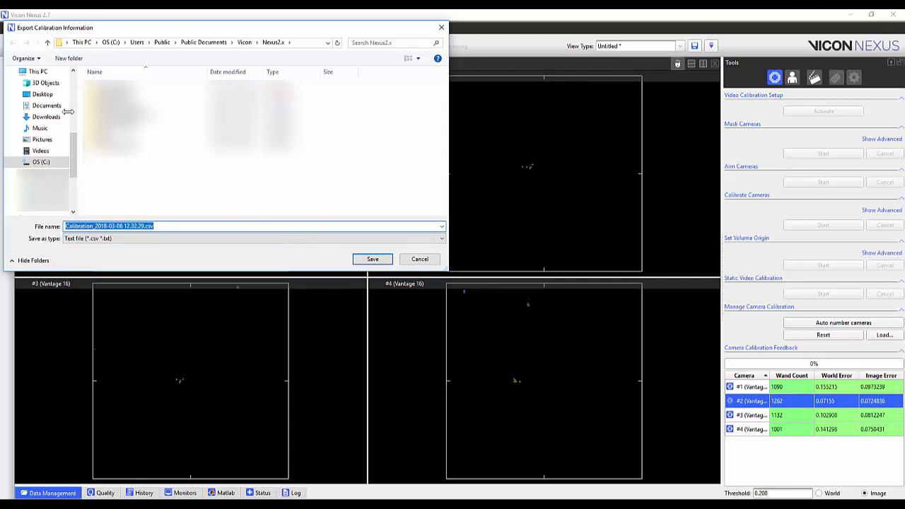
left_click(42, 95)
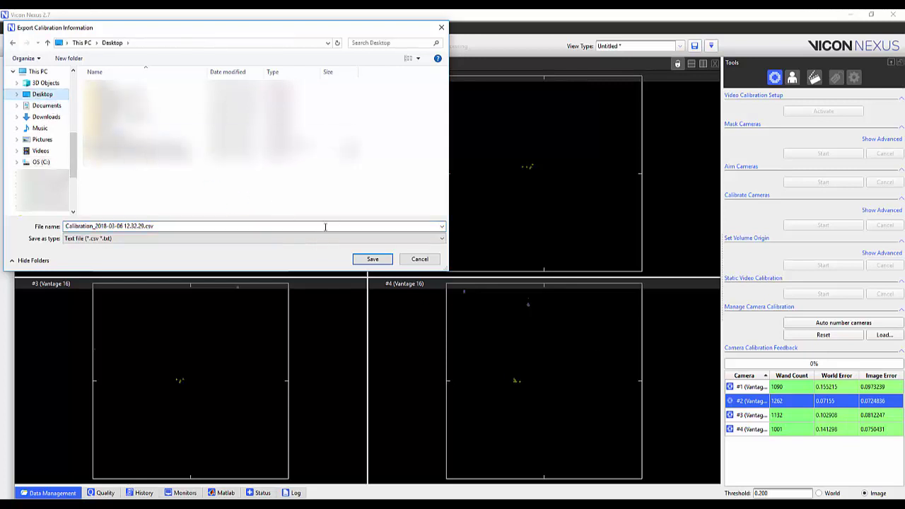
left_click(417, 259)
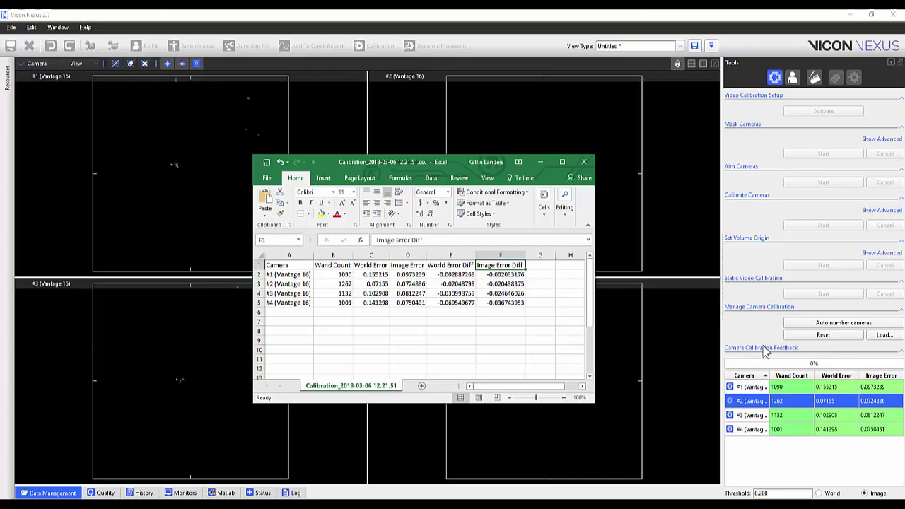
left_click(543, 164)
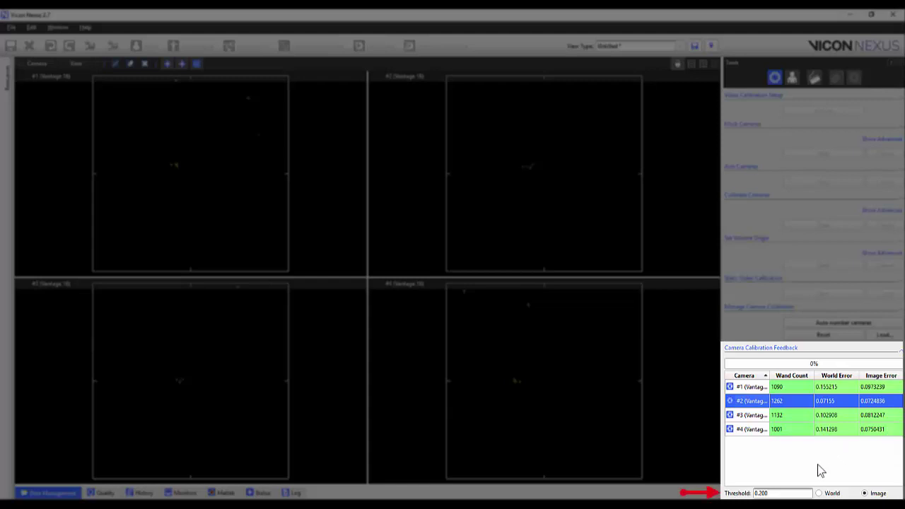
left_click_drag(805, 492, 724, 495)
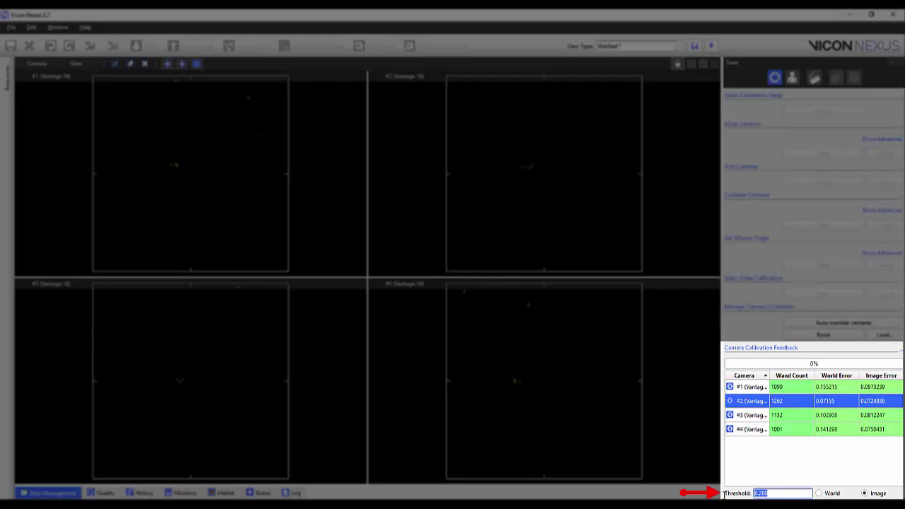
type(".05")
key("Return")
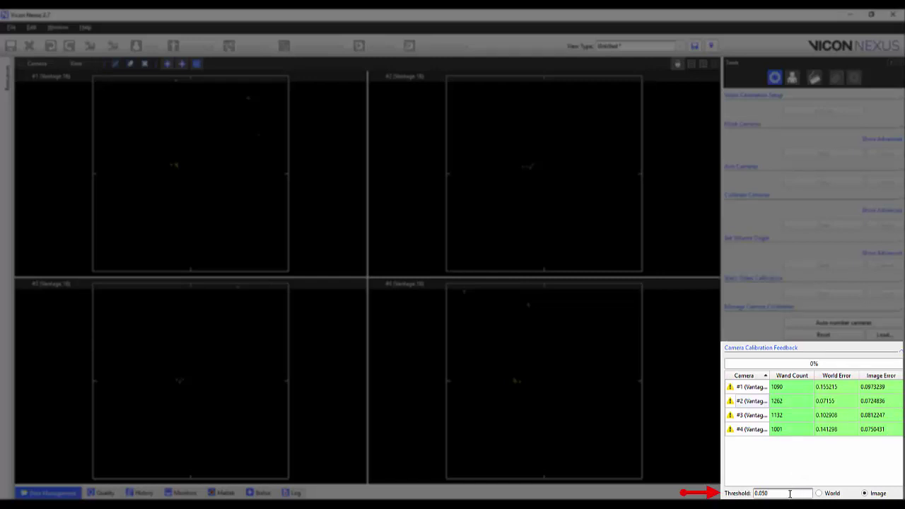
left_click(732, 494)
type(".2")
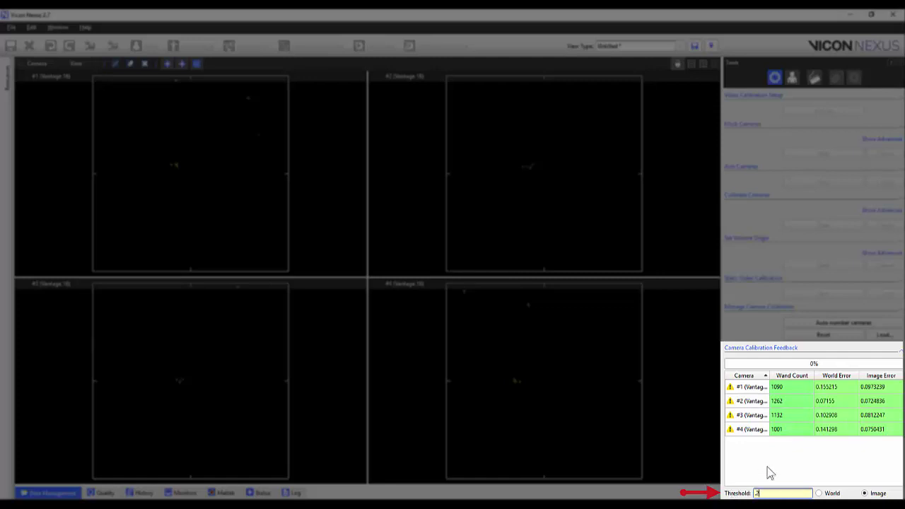
key("Return")
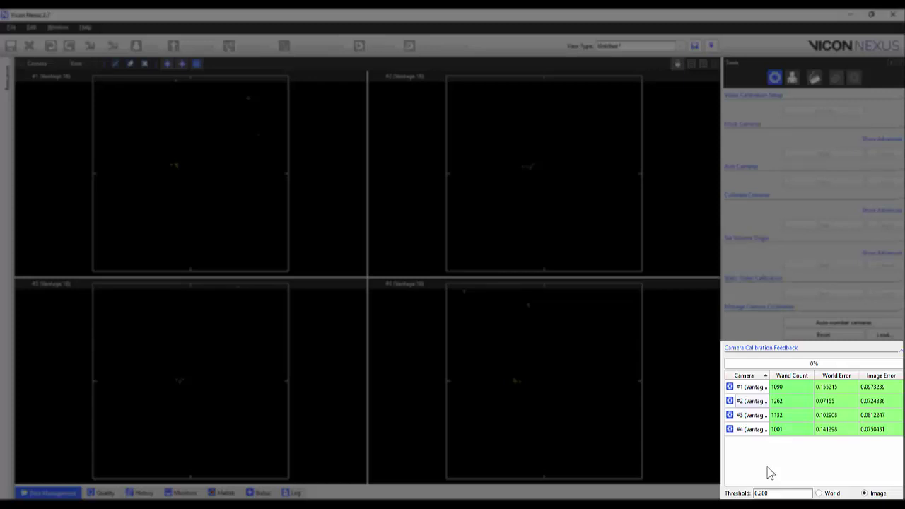
Sort the cameras by the Image Error column, reversed so the largest error is first.
left_click(874, 377)
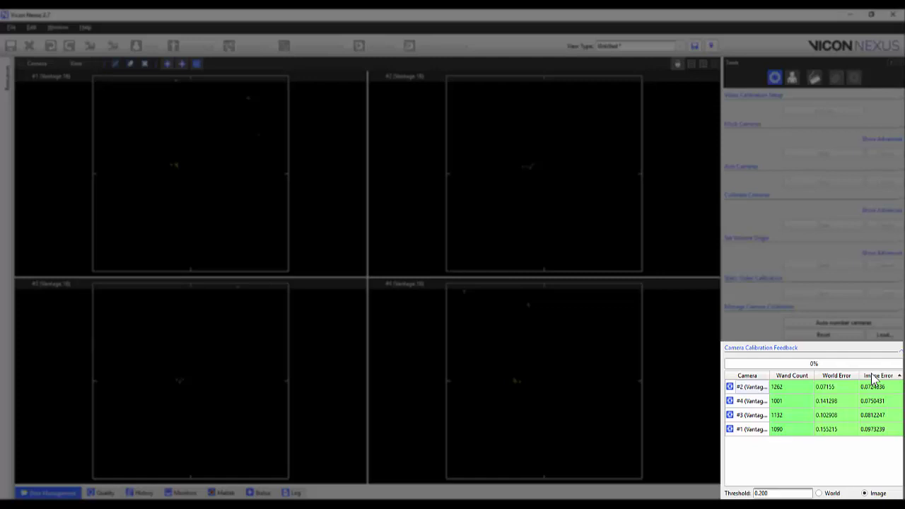
left_click(874, 377)
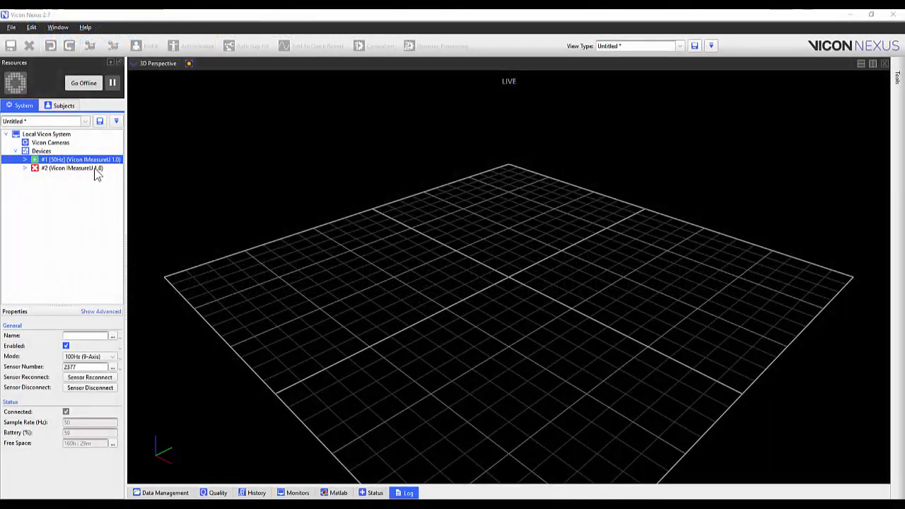
Set IMeasureU device #2's Sensor Number to 2344 and open the Log to read its error.
left_click(95, 169)
left_click(97, 366)
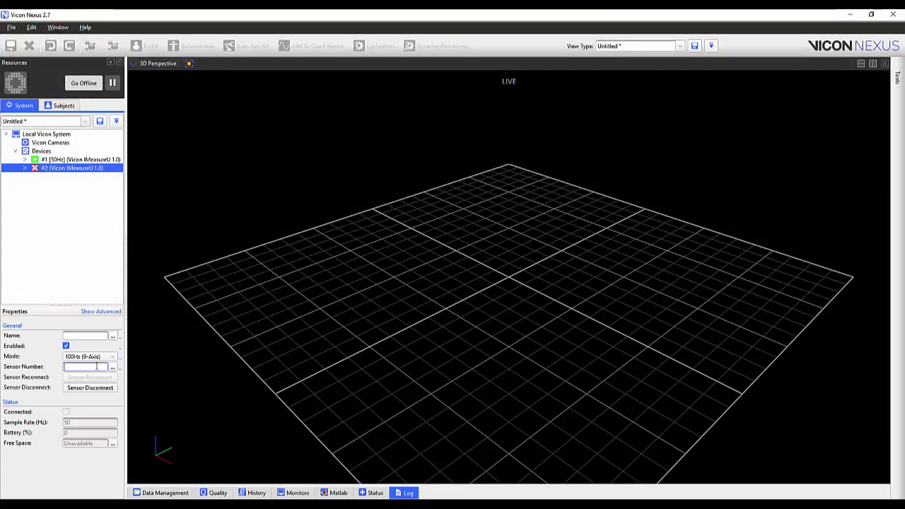
type("2344")
key("Return")
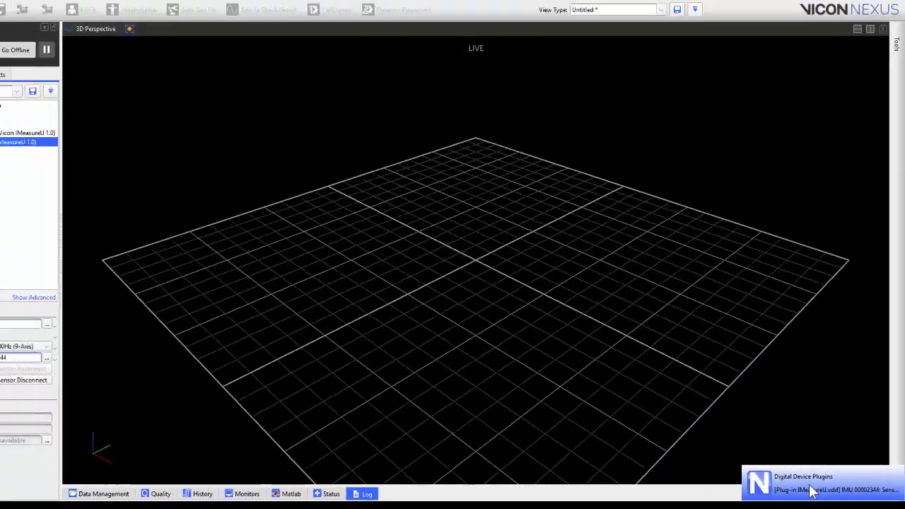
left_click(812, 490)
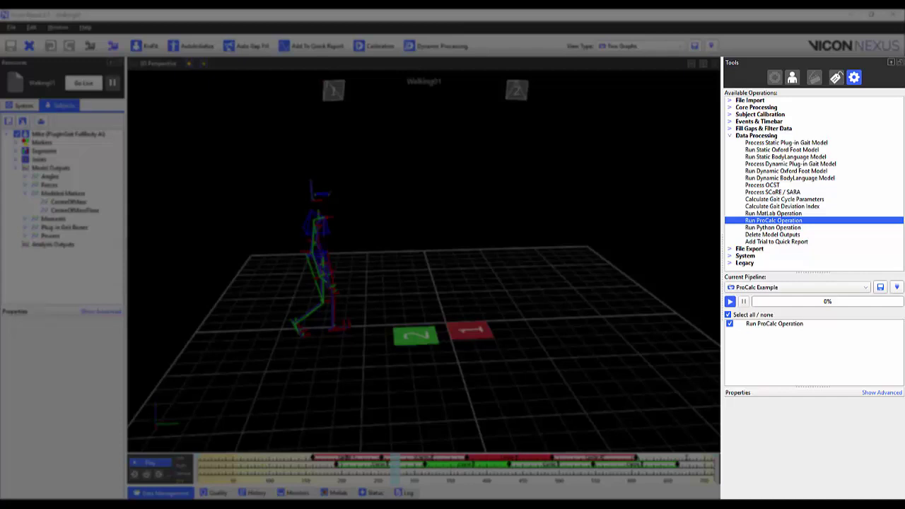
Play the ProCalc Example pipeline, then show the Midpoint modeled marker in a Graph viewport.
left_click(809, 328)
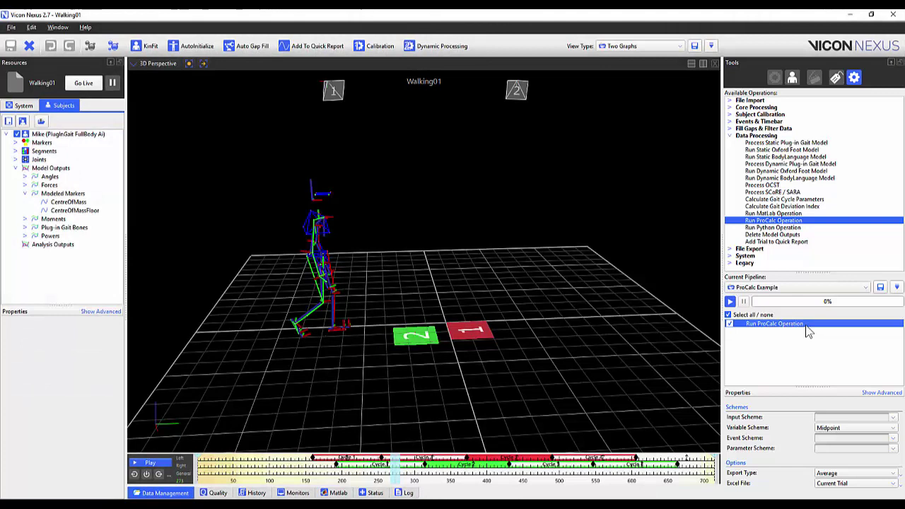
left_click(730, 301)
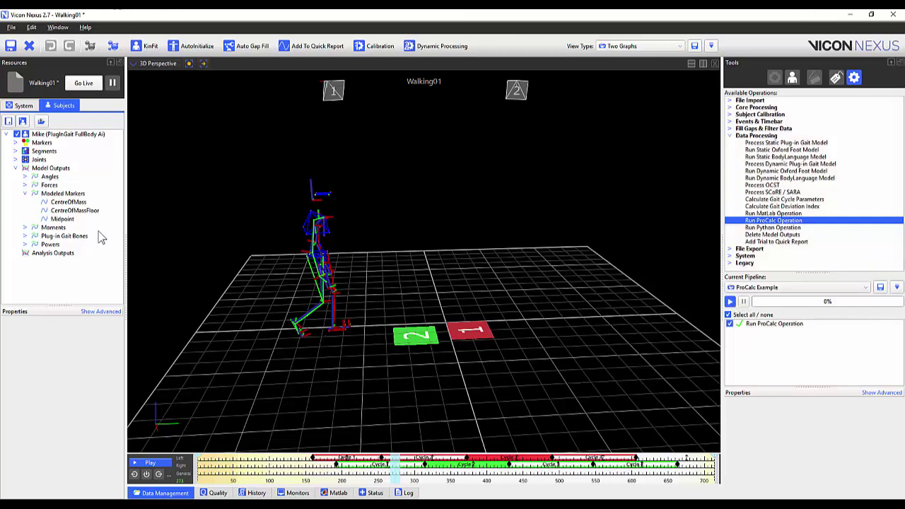
left_click(74, 220)
left_click(158, 63)
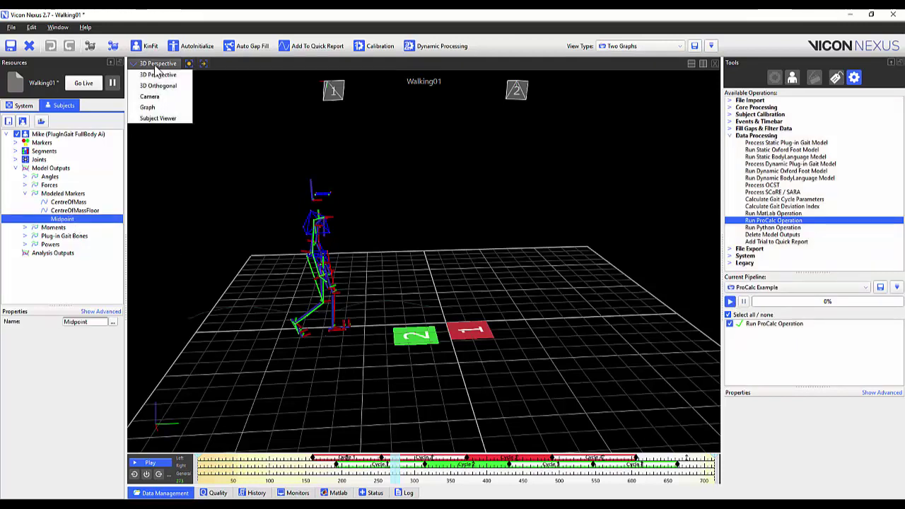
left_click(154, 108)
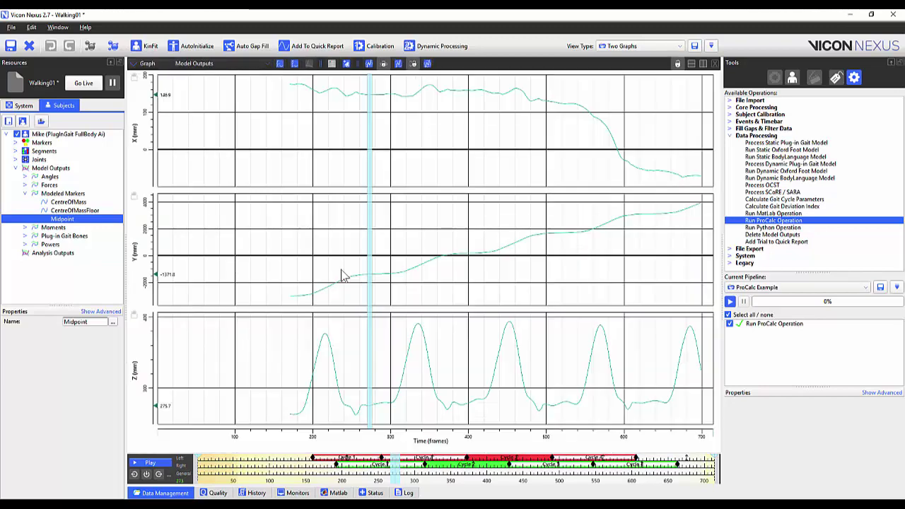